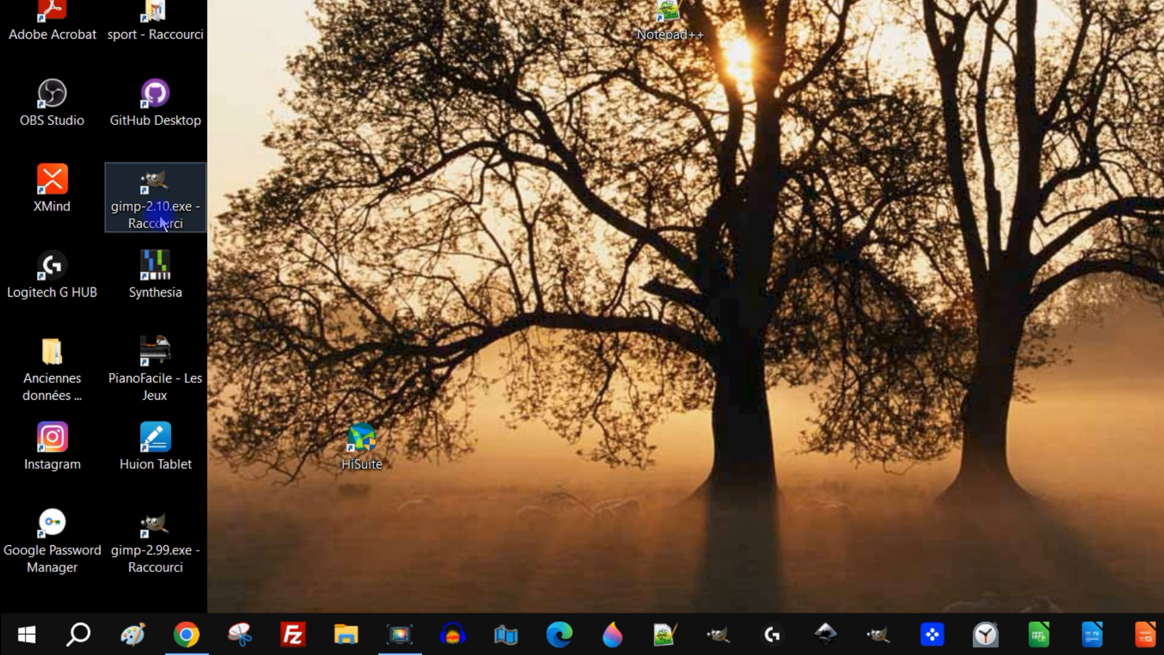
# Step: Open the properties of the desktop gimp-2.10.exe shortcut and examine its target path
pyautogui.rightClick(153, 197)
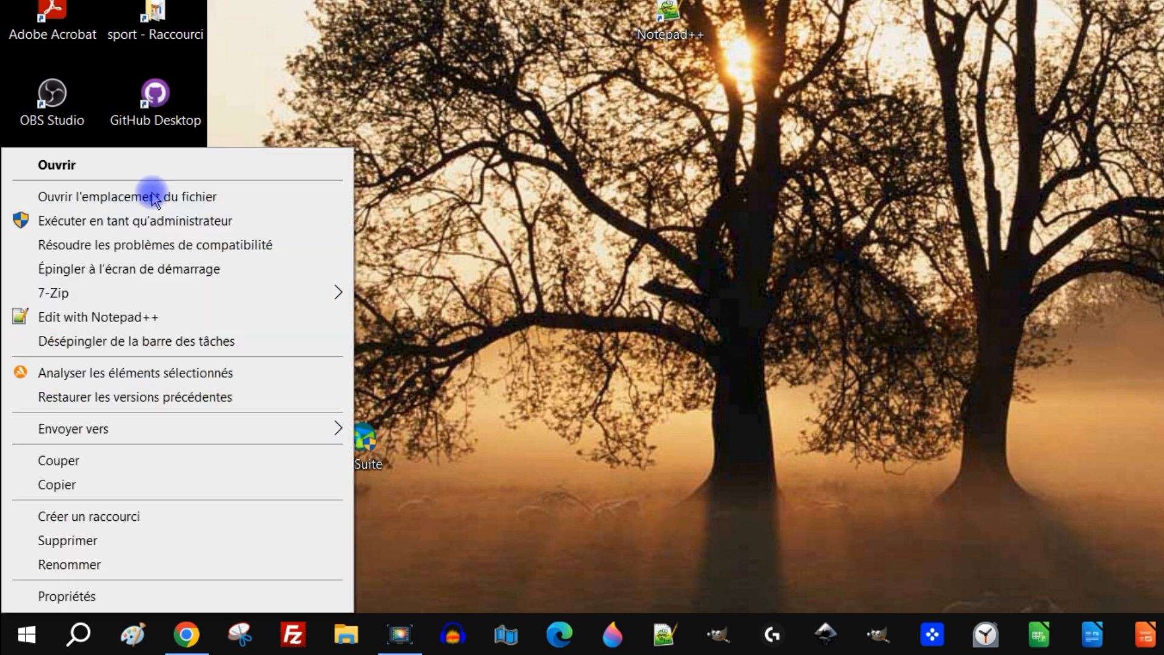
pyautogui.click(91, 597)
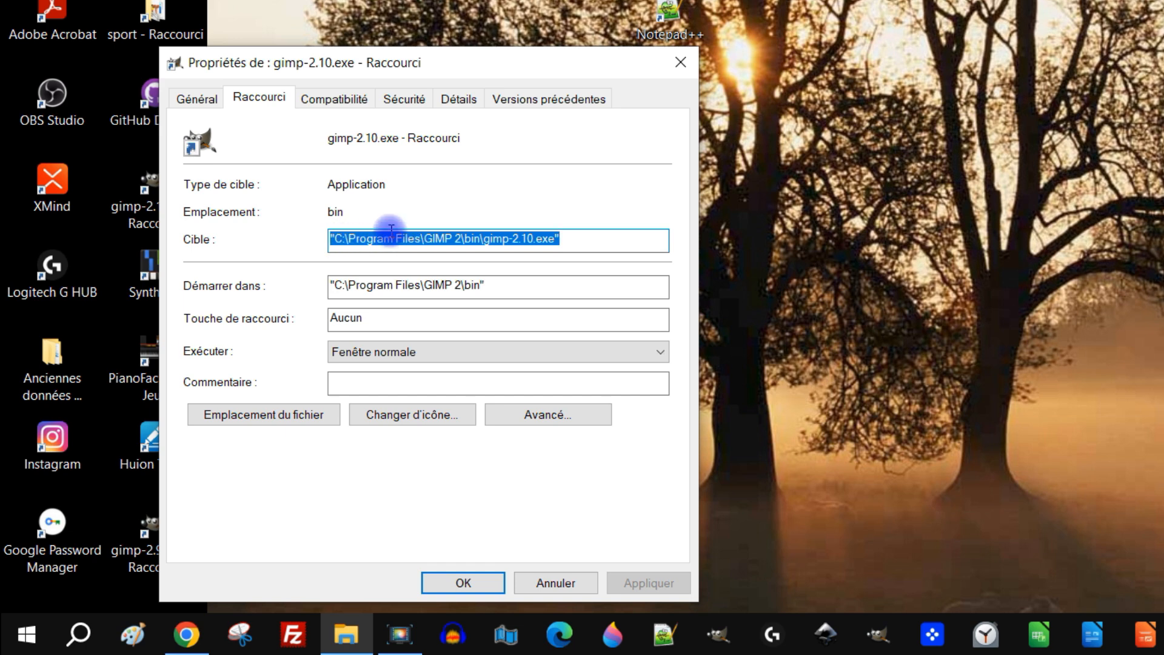
pyautogui.click(195, 97)
pyautogui.click(256, 102)
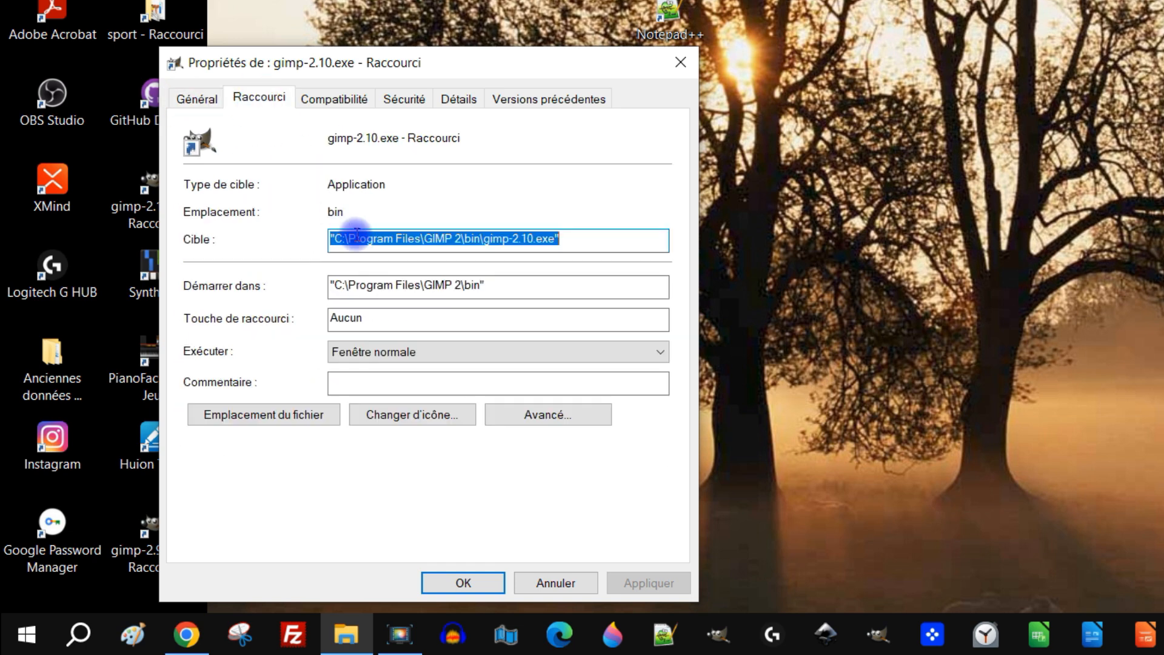
pyautogui.click(358, 239)
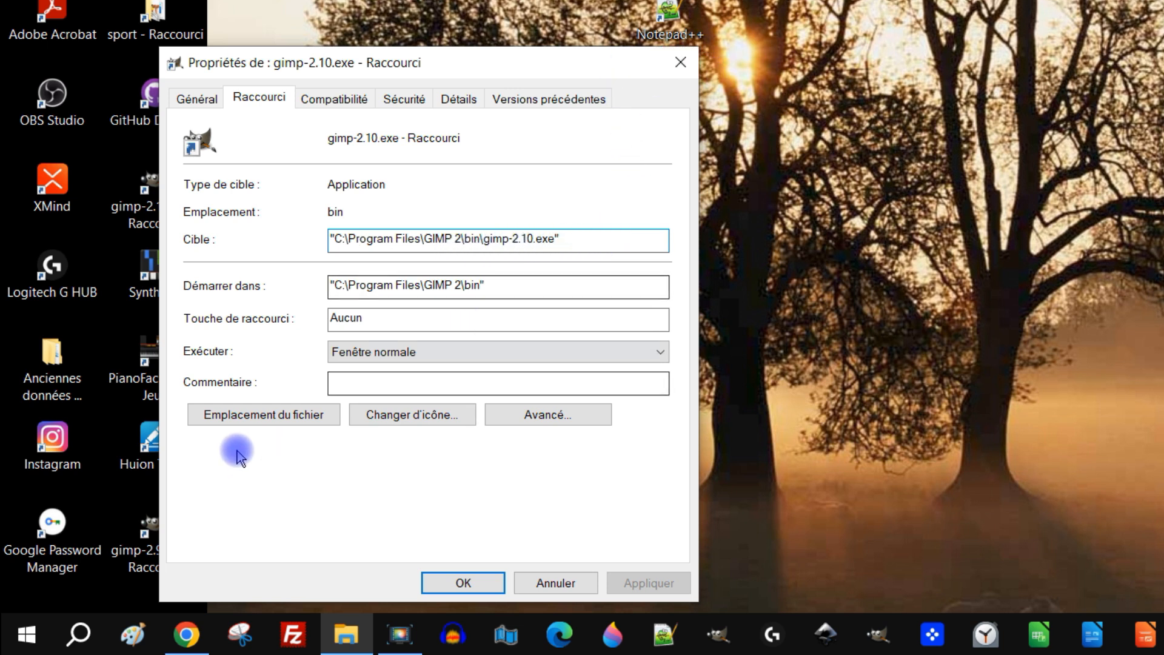
# Step: Open the folder containing the shortcut's target program to view its path, and close the shortcut's properties
pyautogui.click(252, 423)
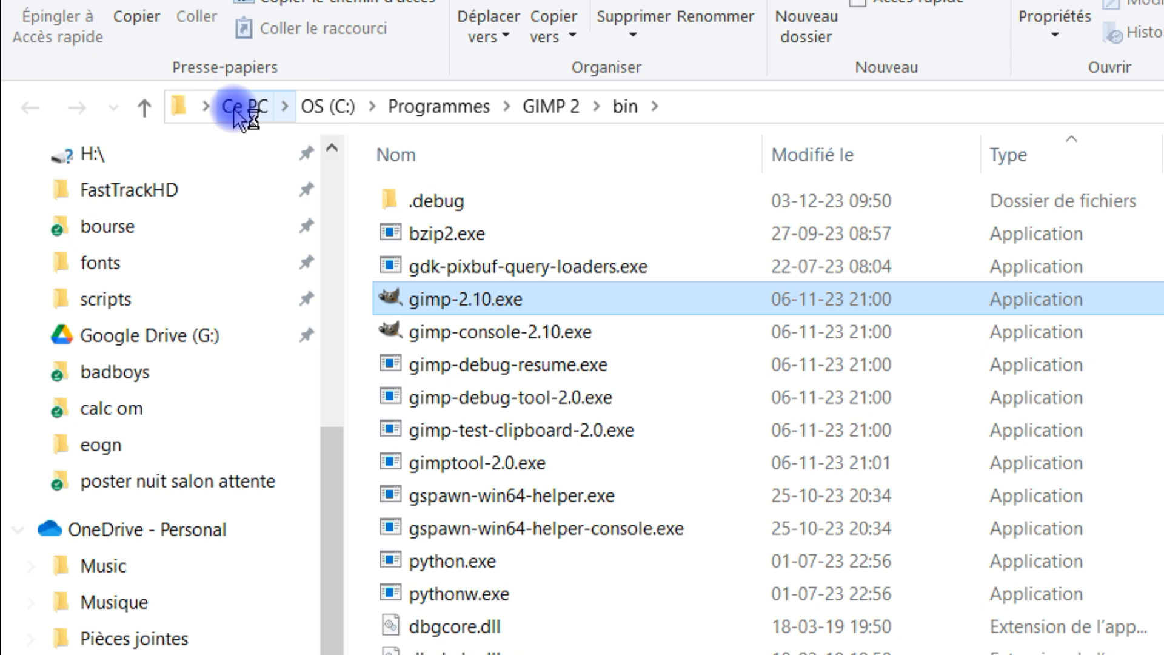
pyautogui.click(702, 105)
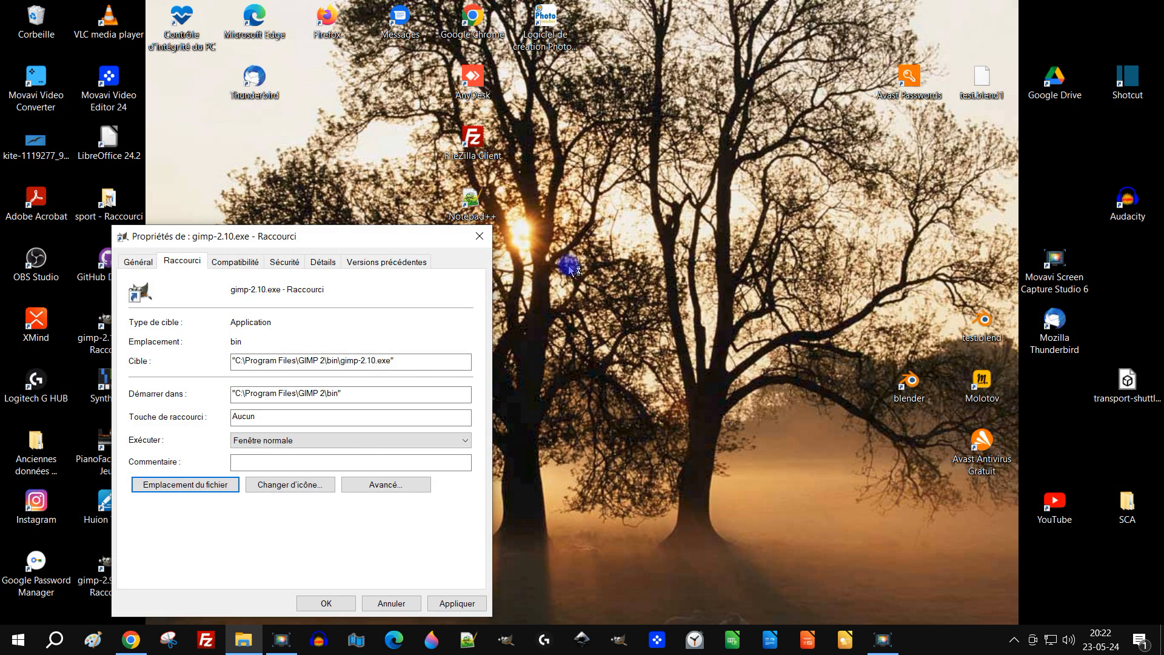
pyautogui.click(479, 238)
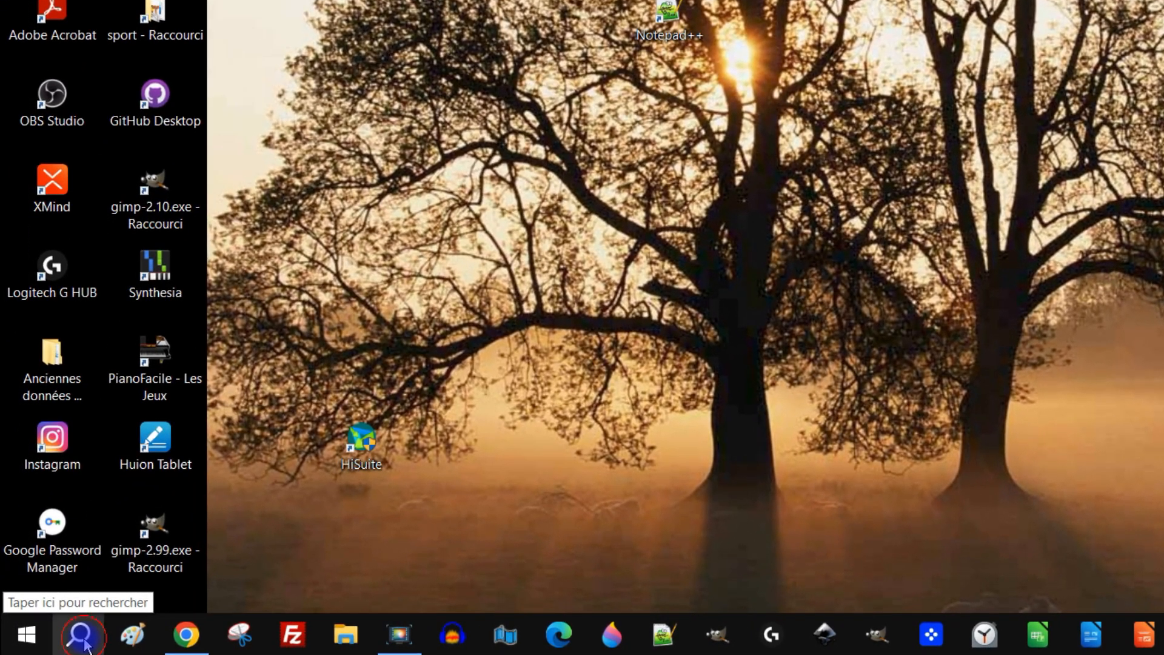
# Step: Search Windows for "gimp" and open the file location of GIMP 2.10.36
pyautogui.click(79, 639)
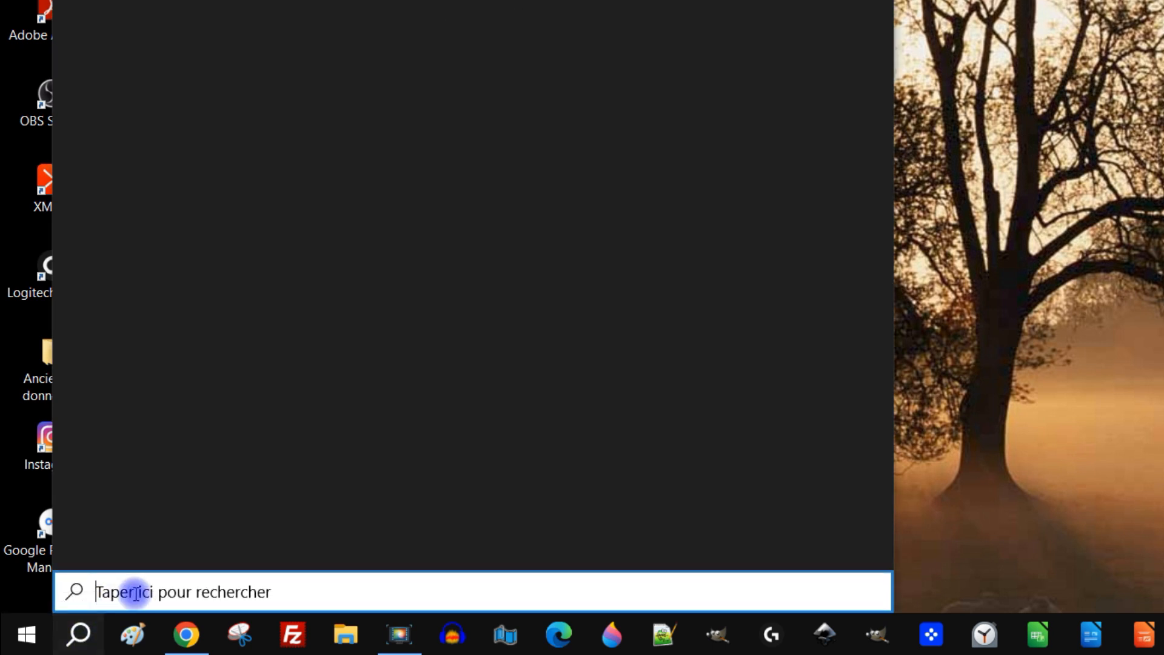
pyautogui.write('gimp')
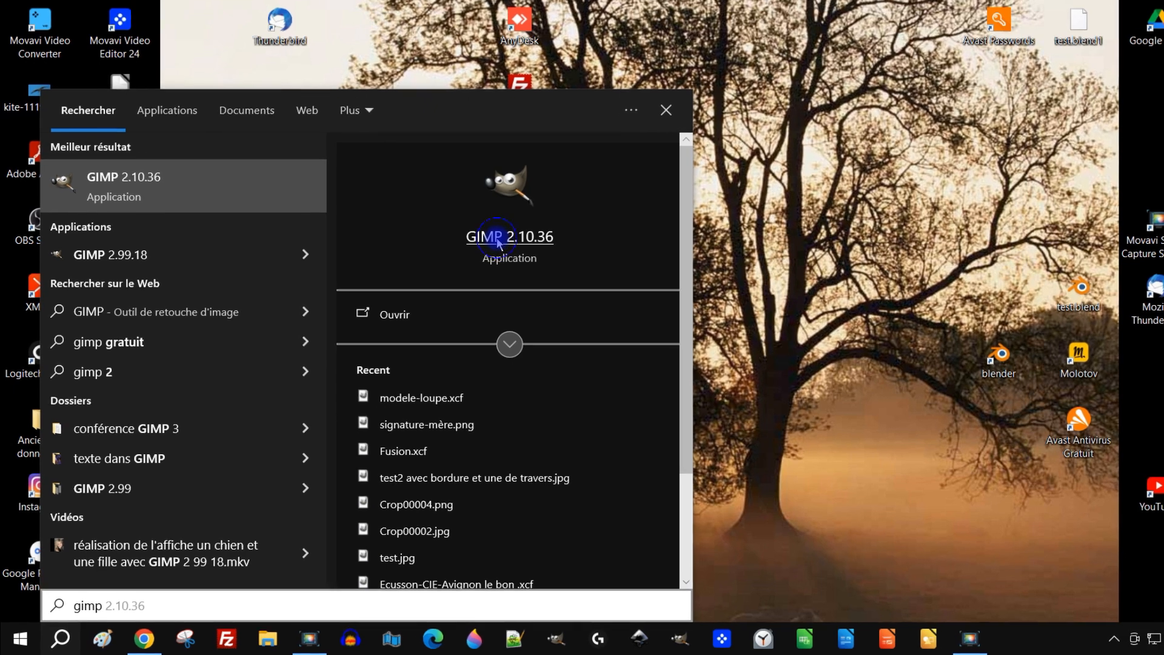
pyautogui.rightClick(474, 262)
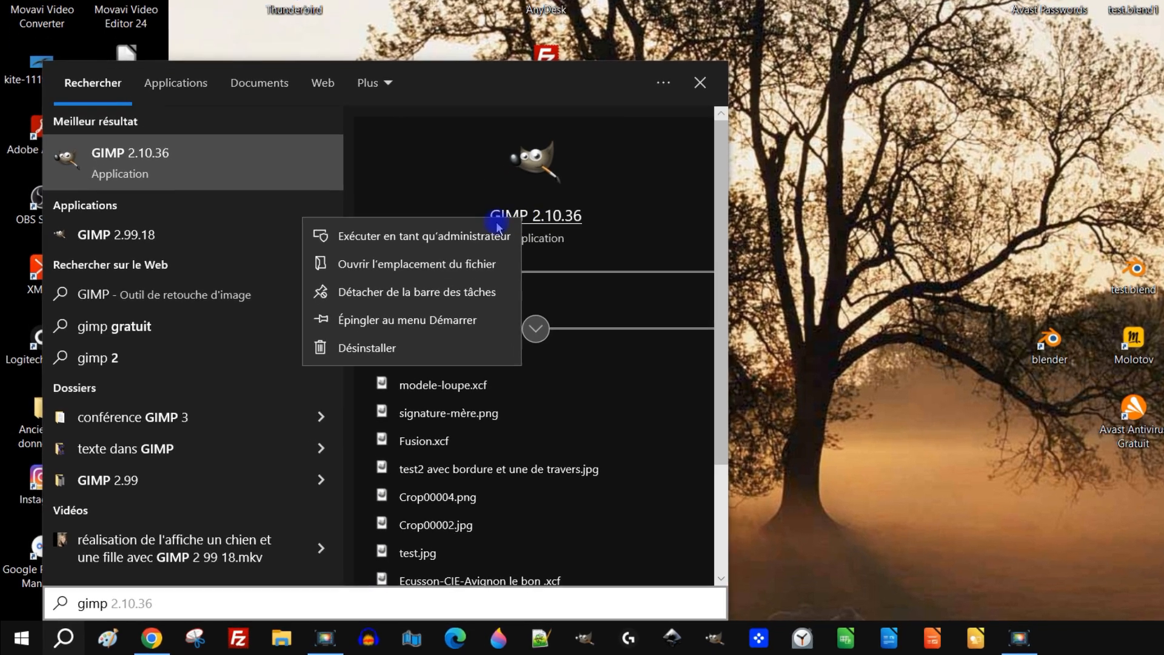
pyautogui.click(465, 255)
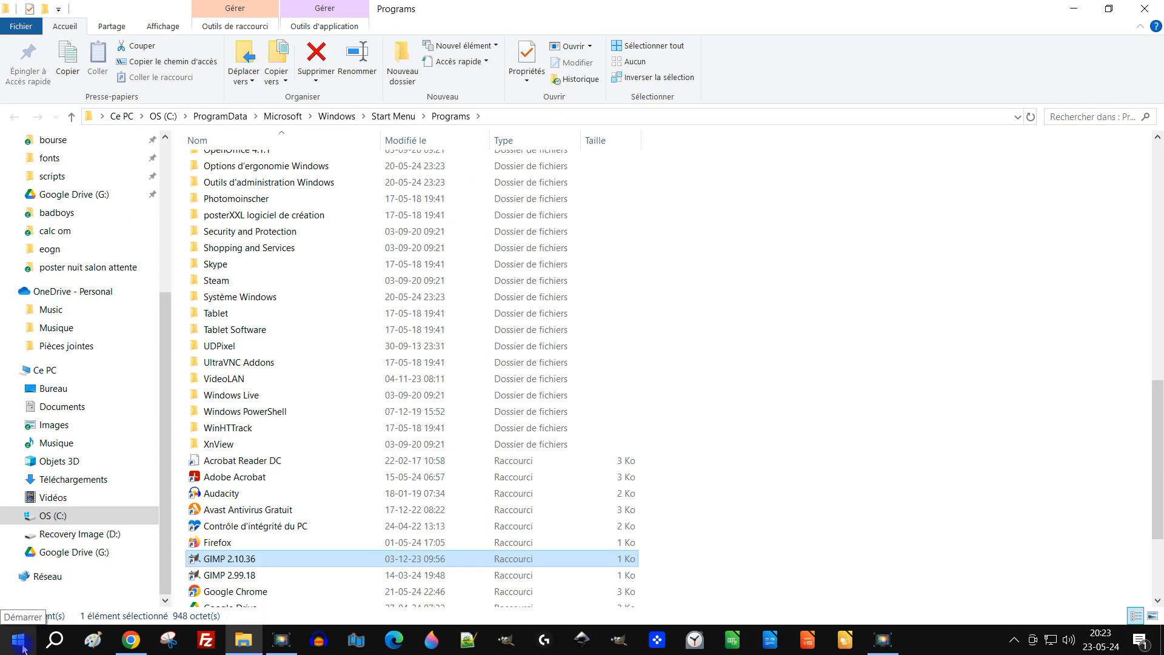
# Step: Look up the GIMP entries in the Start menu's application list and return to the Programs folder
pyautogui.click(18, 640)
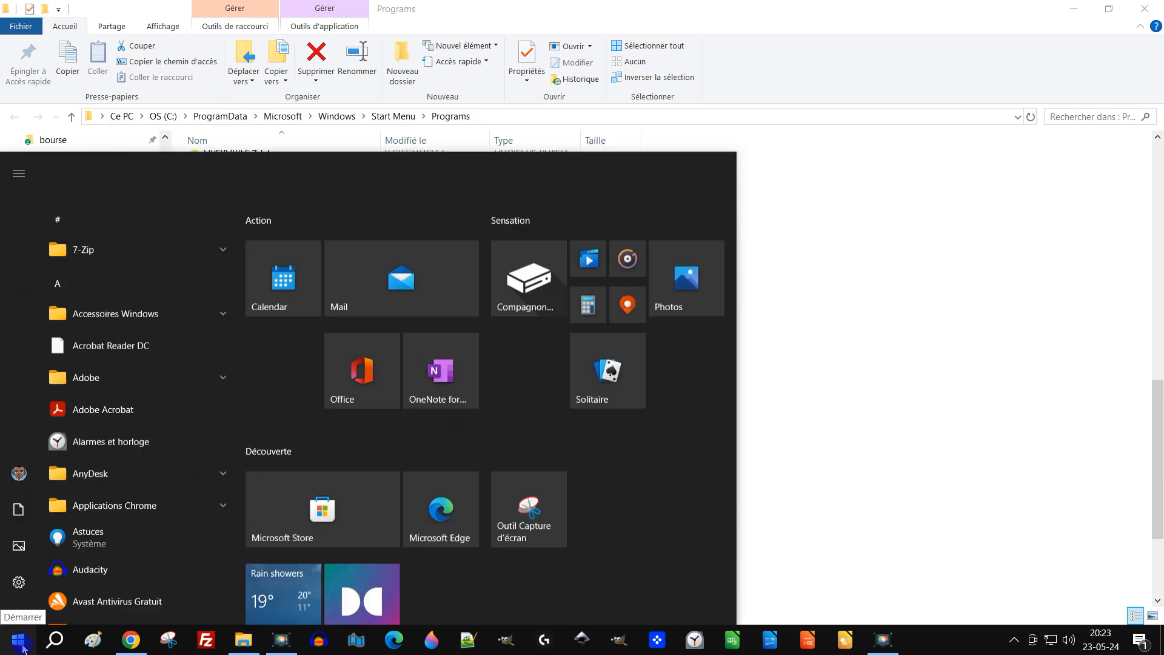
pyautogui.scroll(-5, 91, 429)
pyautogui.scroll(-6, 91, 425)
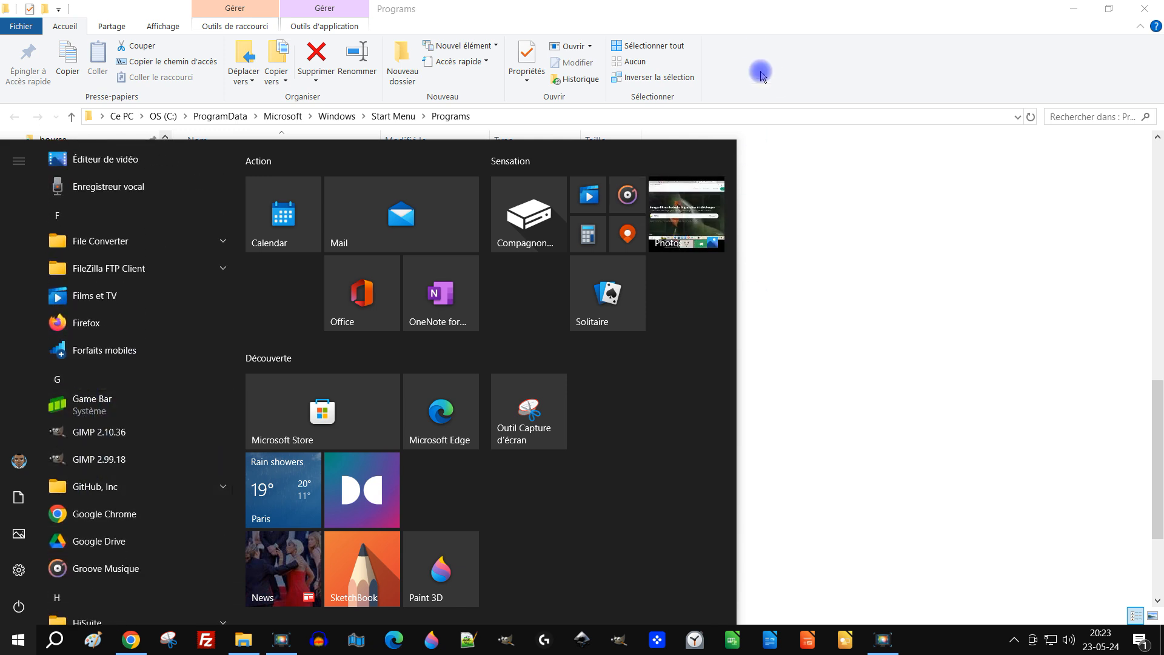
pyautogui.click(766, 22)
# Step: View the properties of the GIMP 2.99.18 shortcut in the Programs folder and close them
pyautogui.click(243, 412)
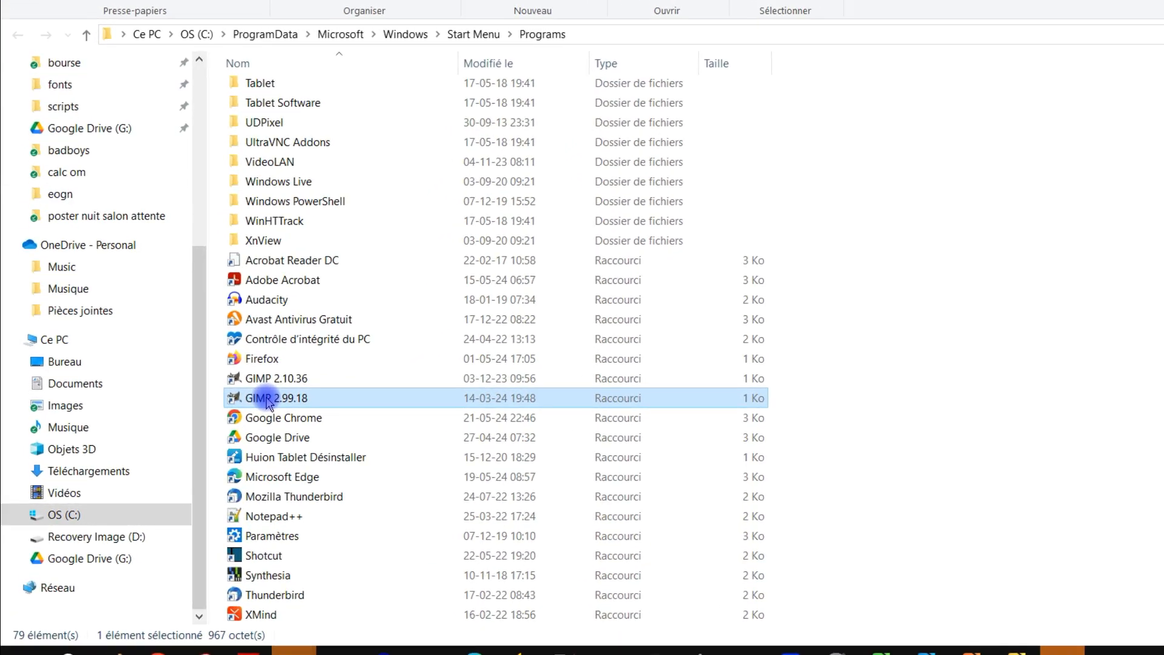
pyautogui.rightClick(312, 383)
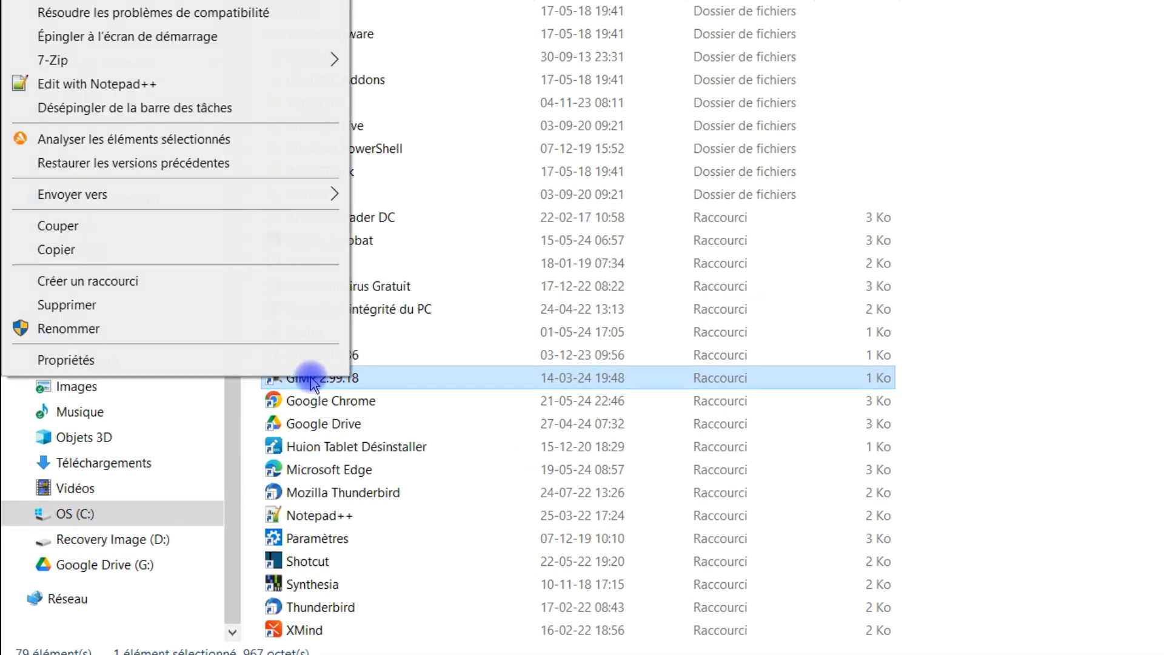
pyautogui.click(185, 360)
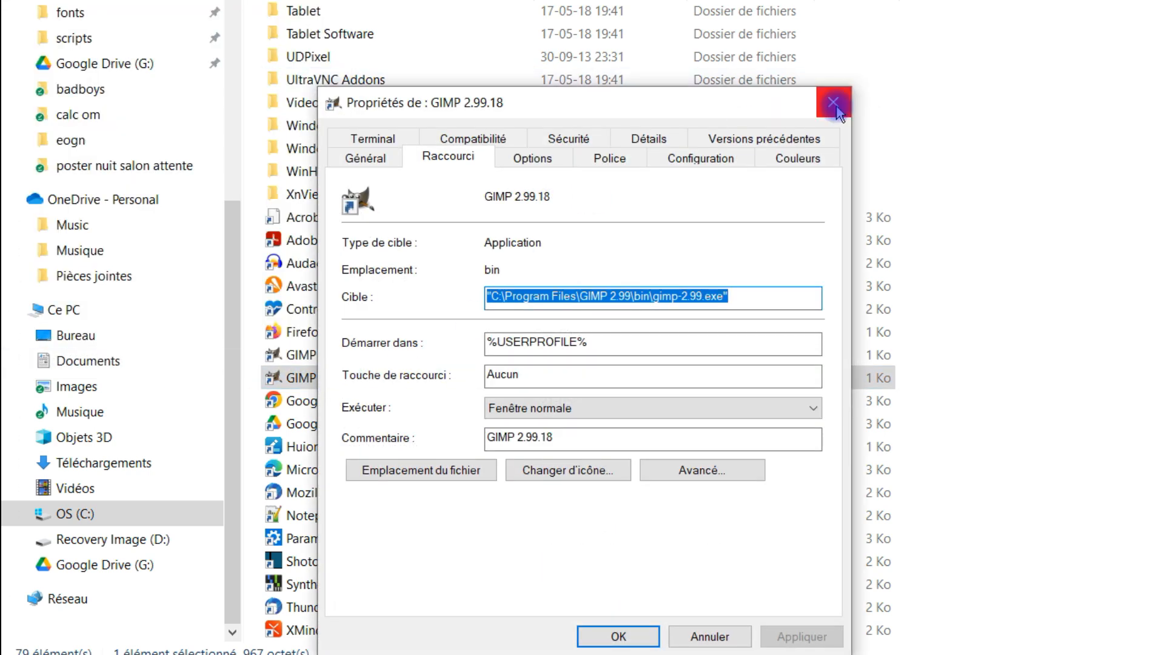
pyautogui.click(834, 104)
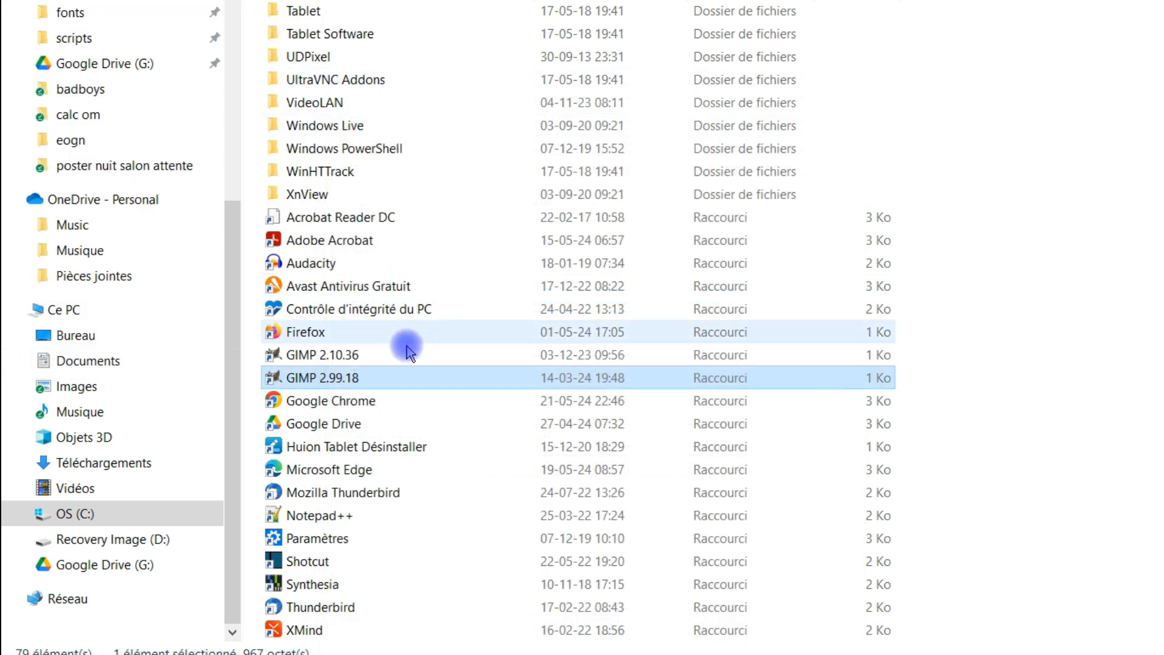
# Step: Open the properties of the GIMP 2.10.36 shortcut in the Programs folder and examine its target path
pyautogui.rightClick(351, 357)
pyautogui.click(167, 338)
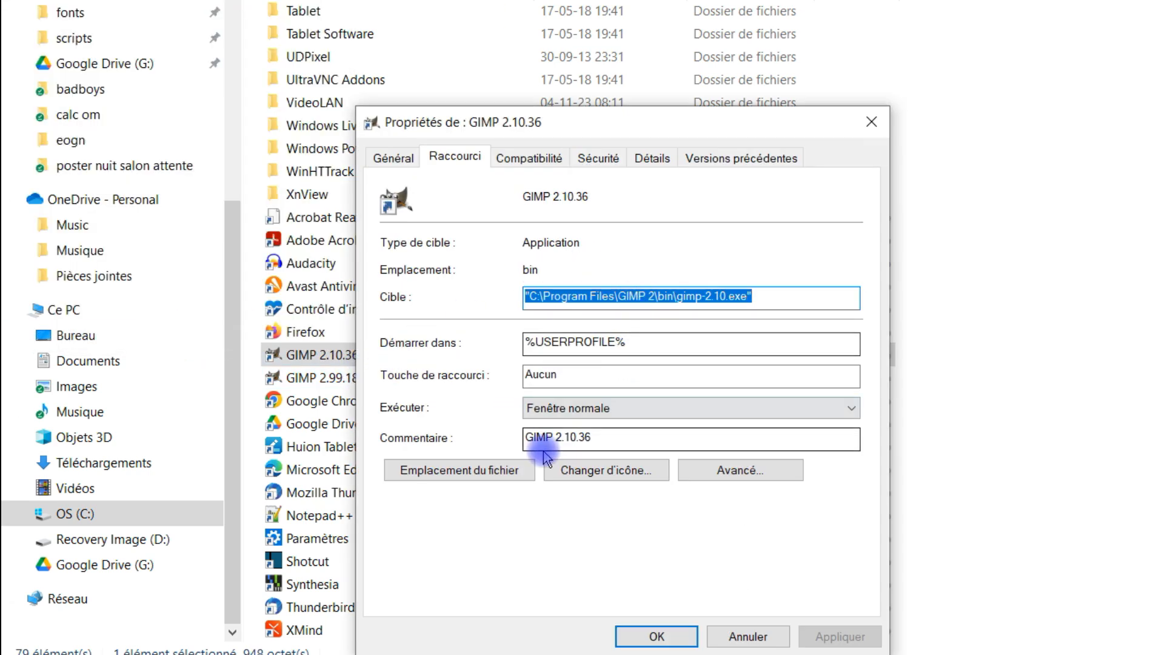
pyautogui.click(602, 295)
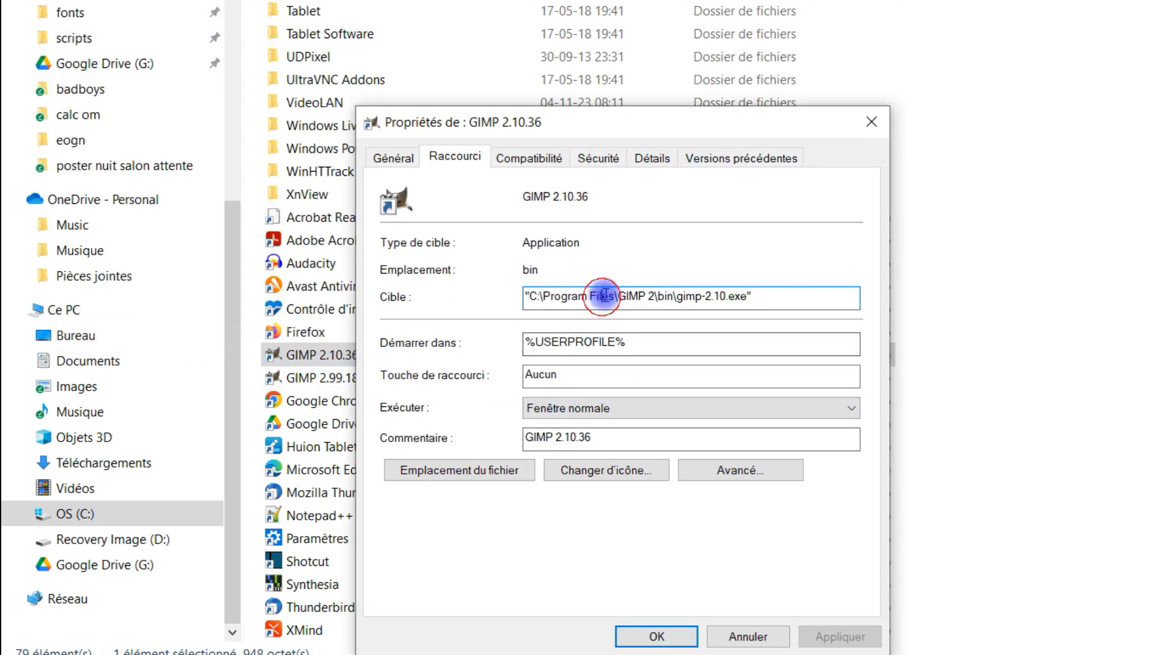
pyautogui.click(780, 295)
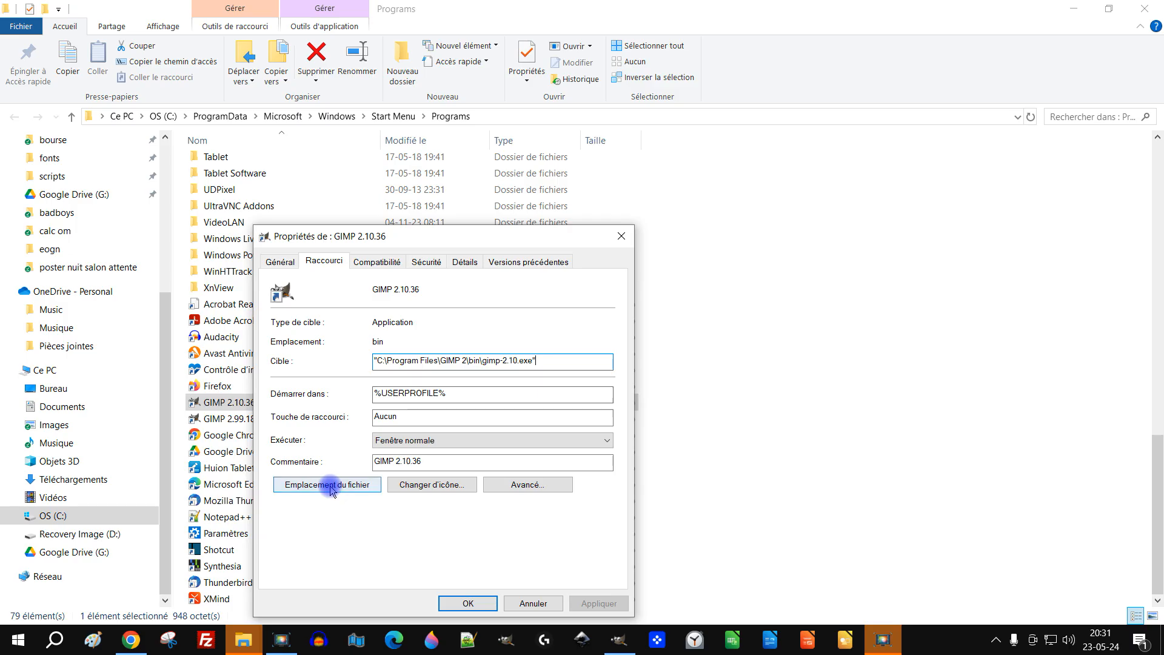
# Step: Open the location of the GIMP 2.10.36 shortcut's target, inspect the folder path, and return to the desktop
pyautogui.click(330, 486)
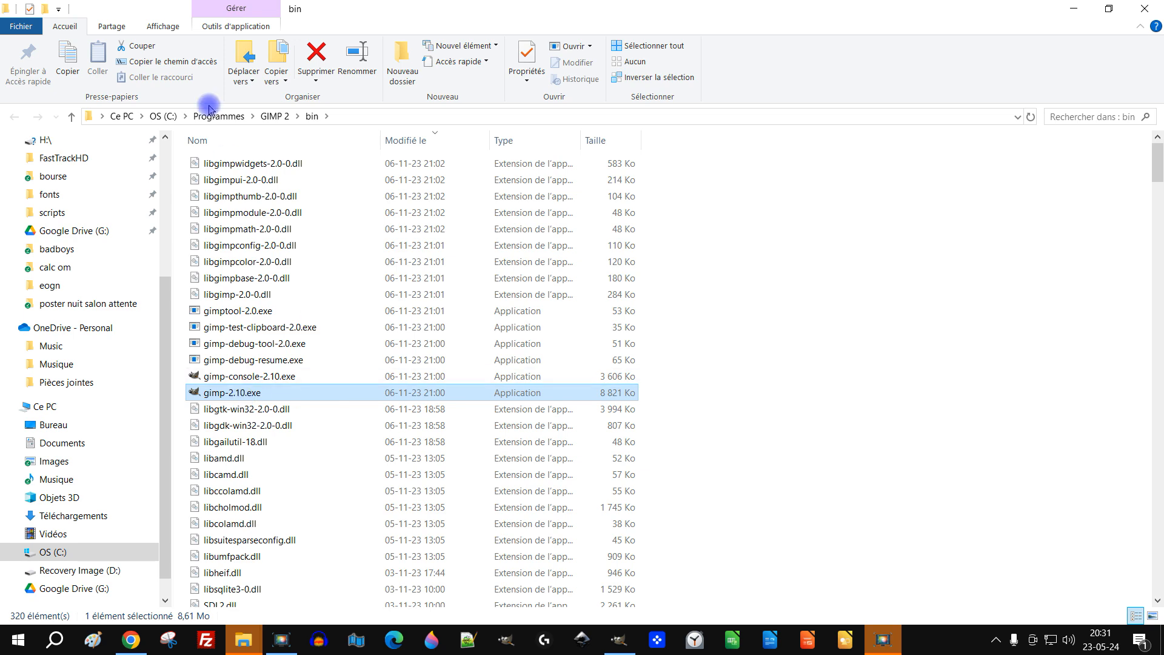
pyautogui.click(348, 115)
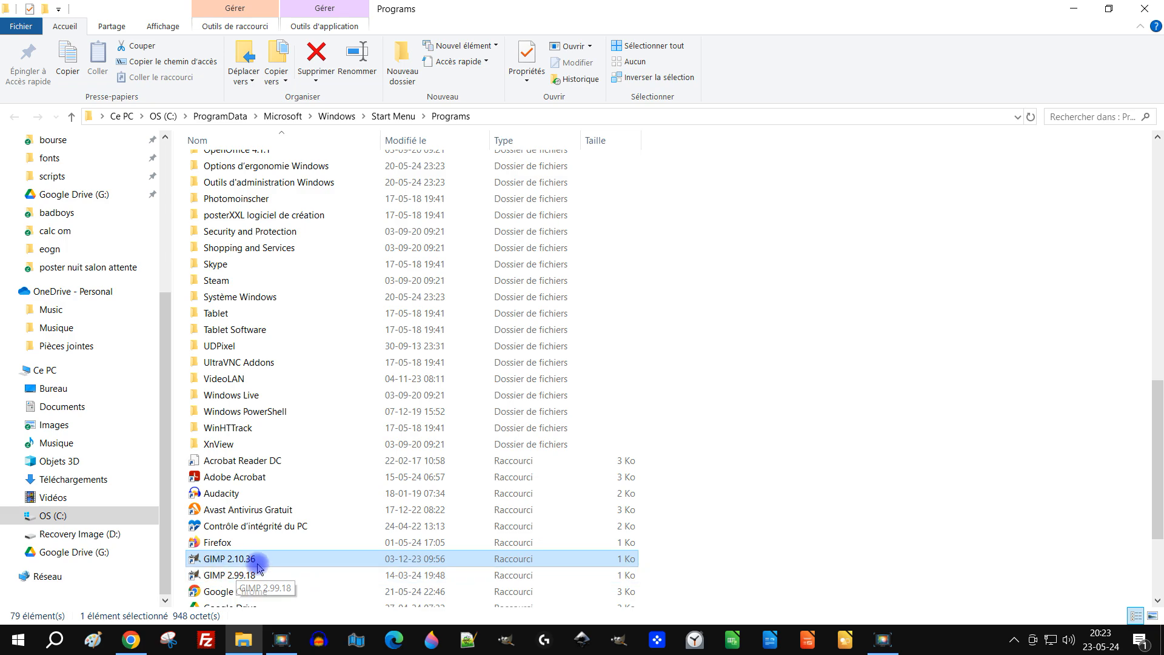
pyautogui.click(1139, 7)
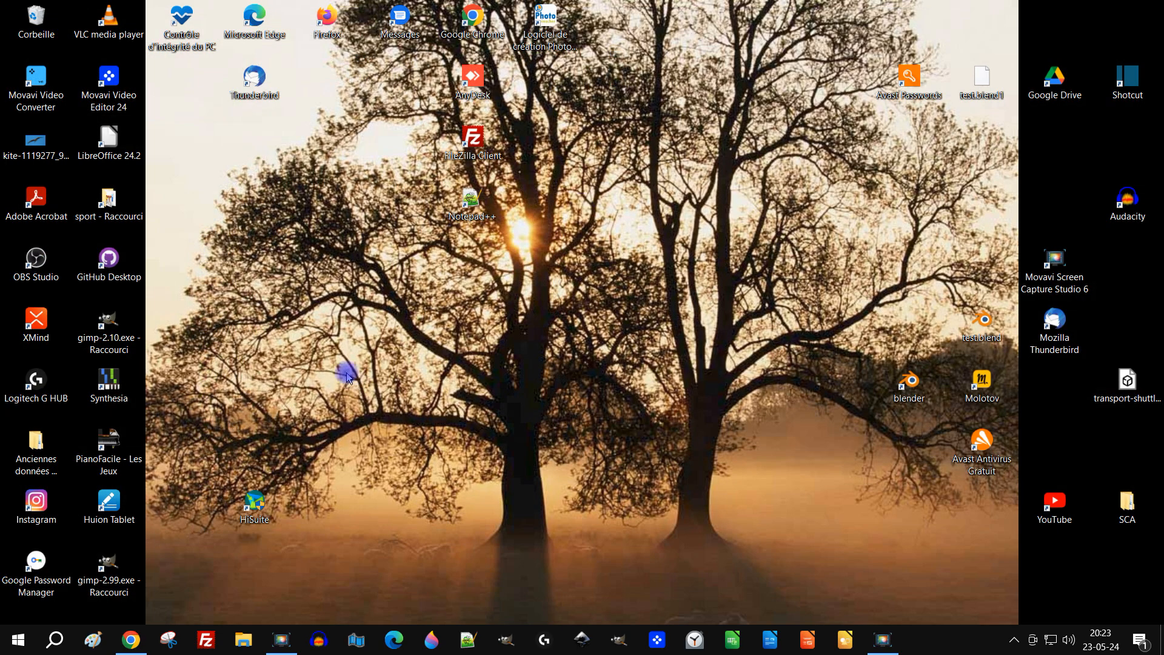
# Step: Launch GIMP 2.10 from its desktop shortcut and open its preferences
pyautogui.doubleClick(113, 328)
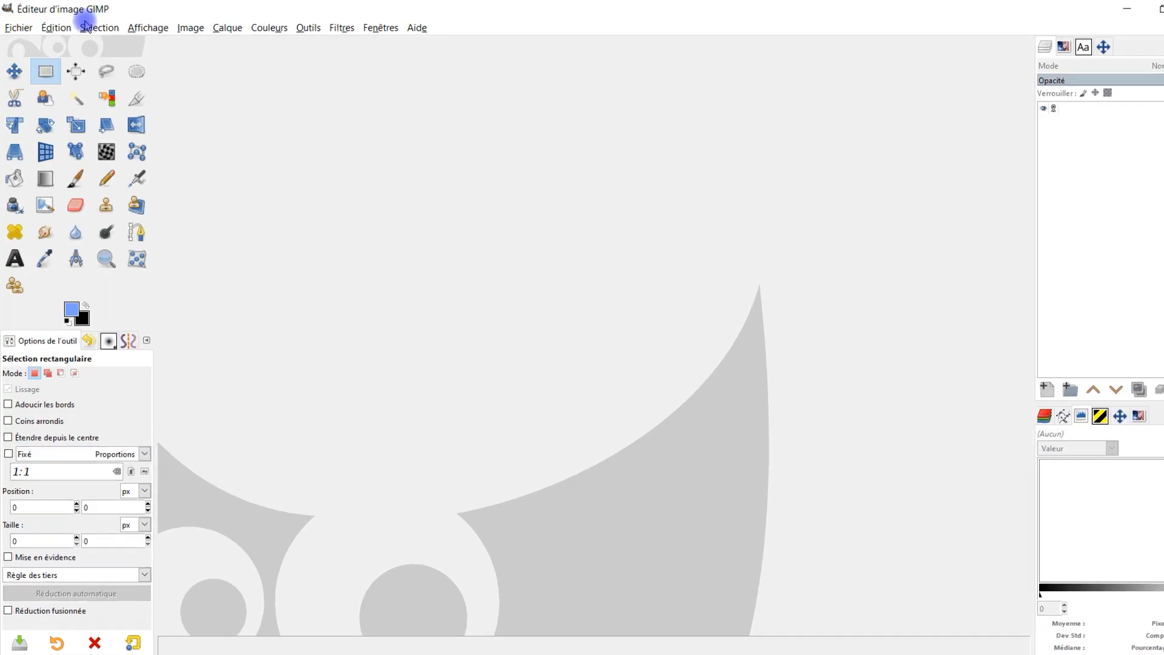
pyautogui.click(88, 26)
pyautogui.moveTo(59, 26)
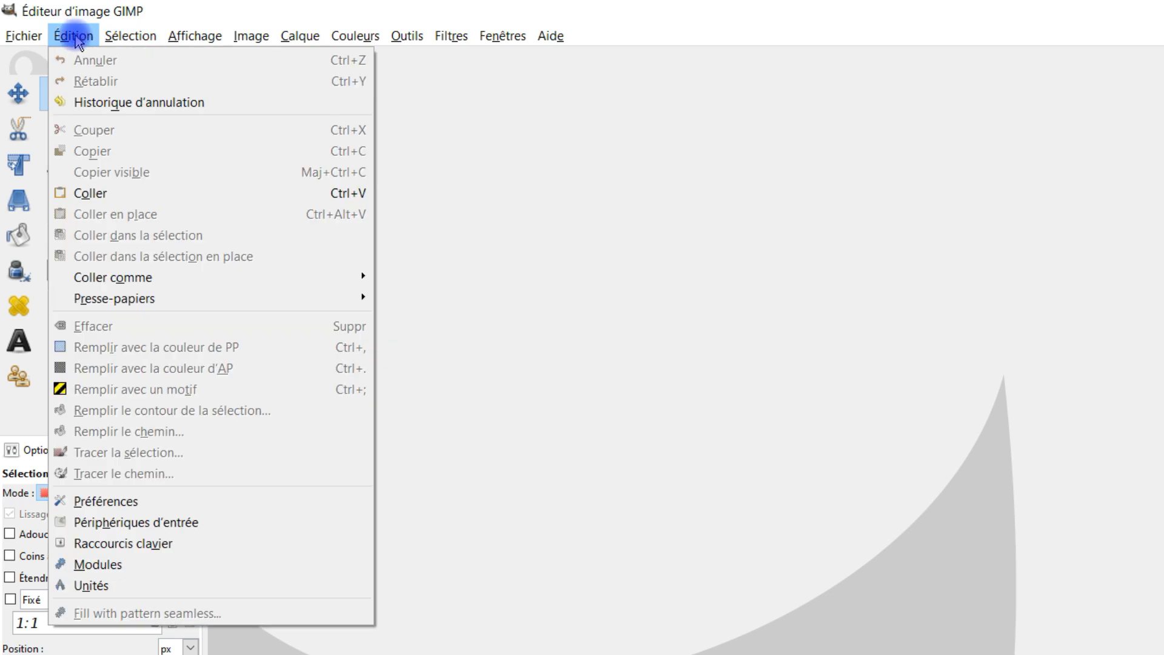
pyautogui.click(145, 497)
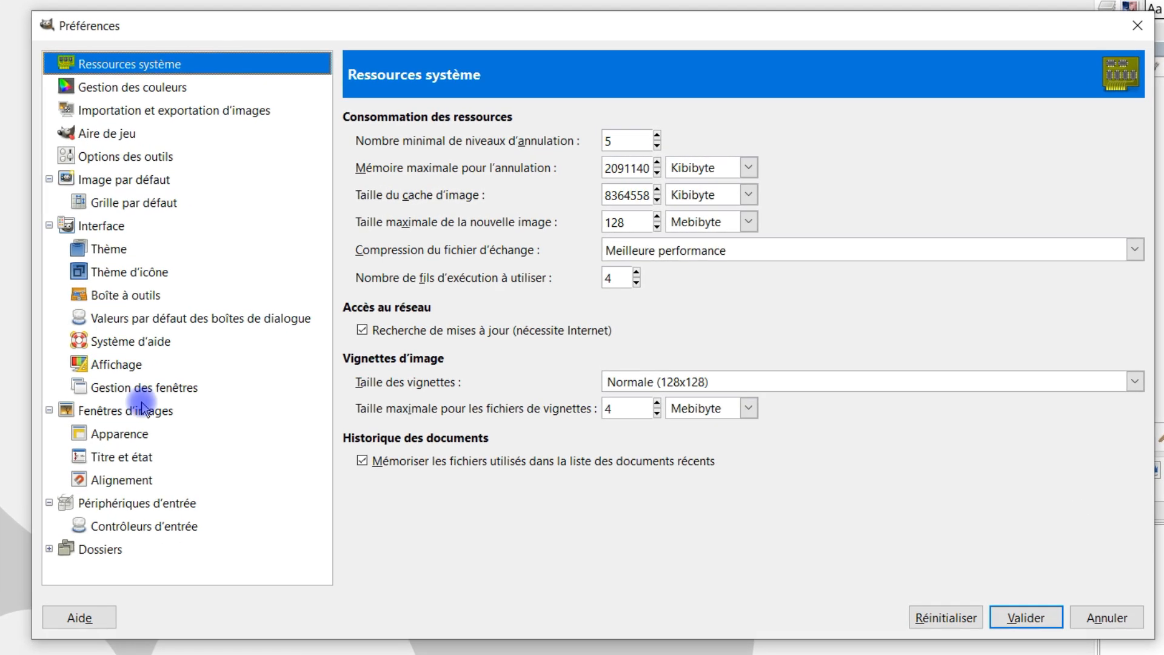
# Step: Expand the Dossiers category in the preferences and show its temporary and swap folder settings
pyautogui.click(50, 548)
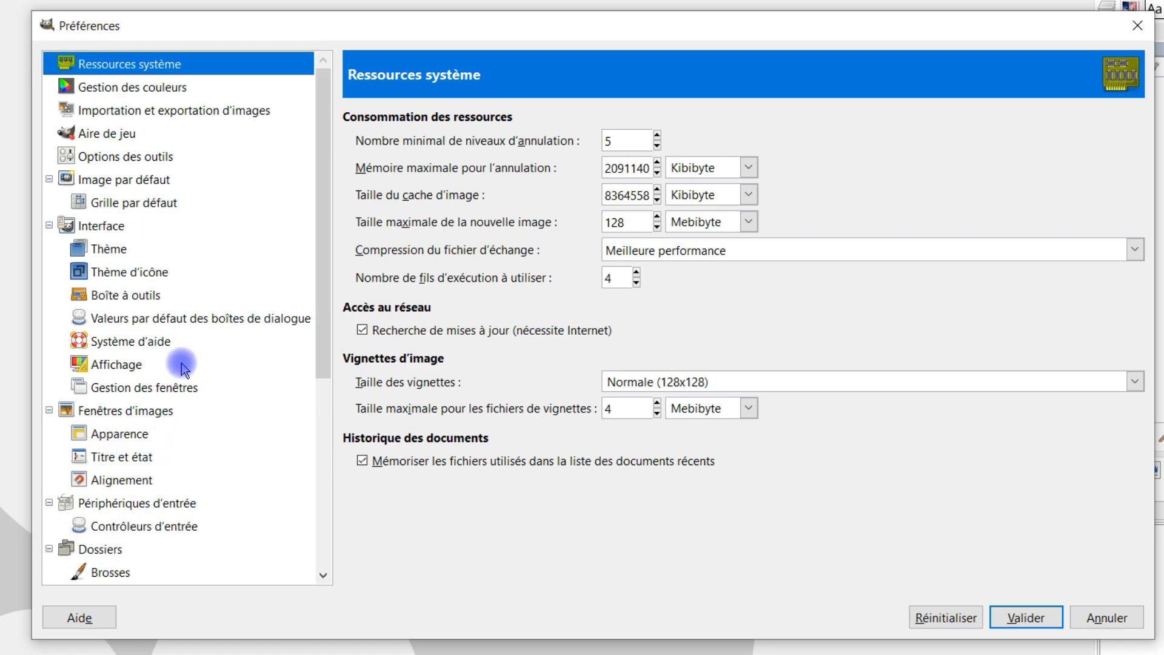
pyautogui.moveTo(328, 194); pyautogui.dragTo(322, 468)
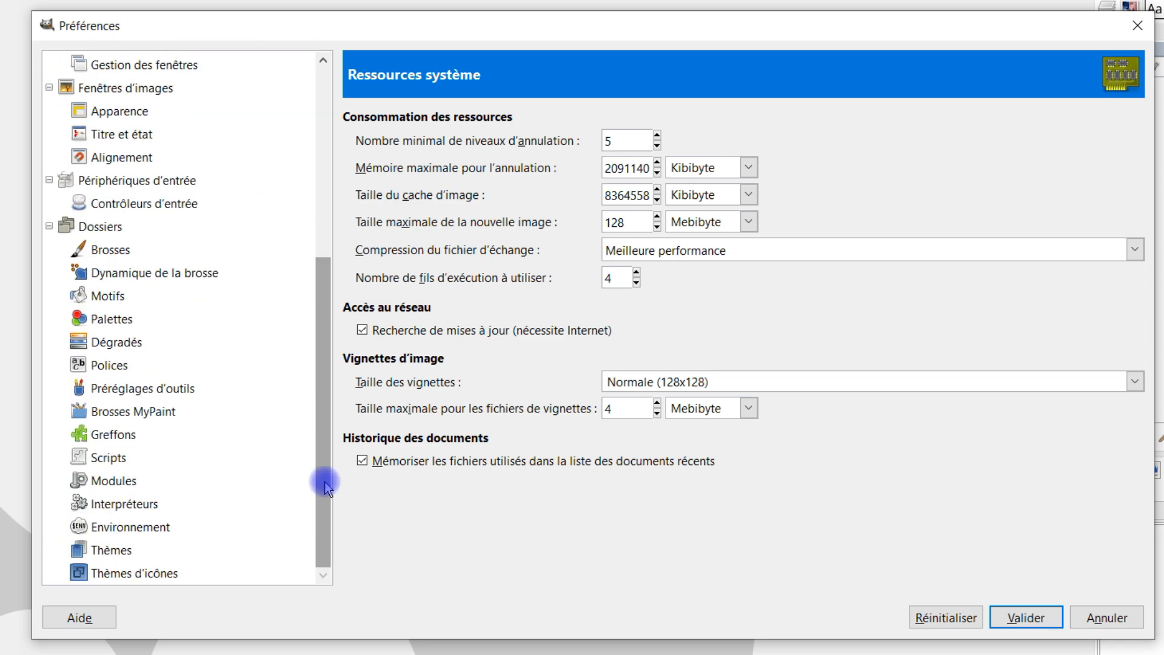
pyautogui.click(100, 228)
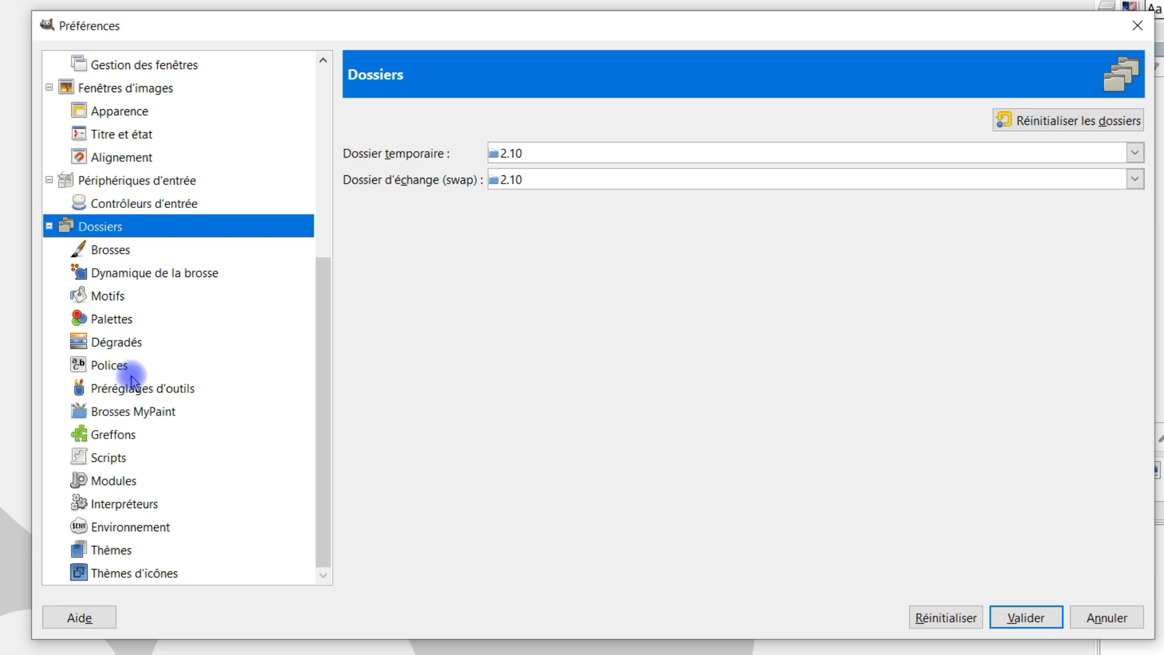
# Step: Show the plug-in folders (Greffons) and inspect the Analog Efex Pro 2, program and user-profile plug-ins paths
pyautogui.click(111, 435)
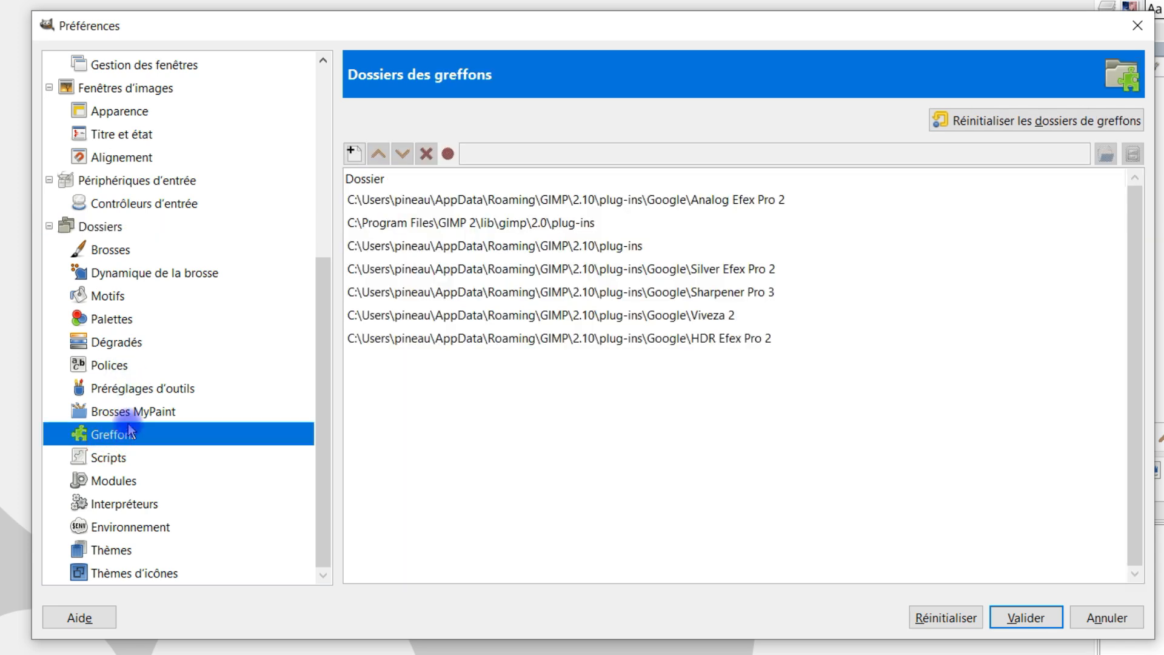
pyautogui.click(391, 206)
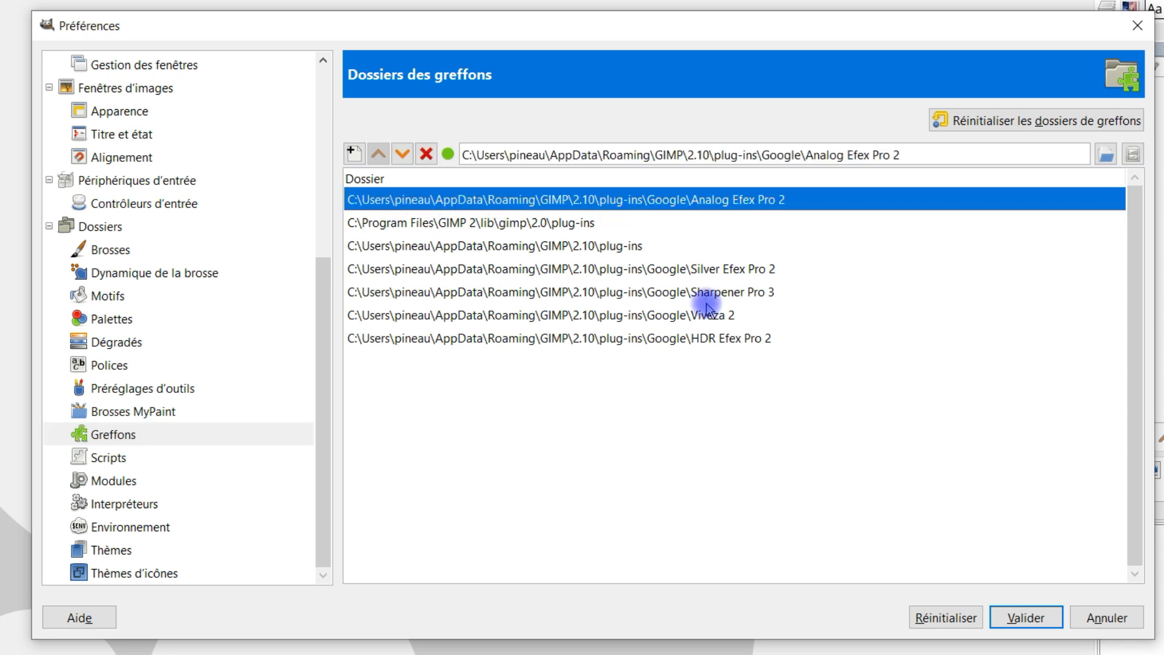
pyautogui.click(655, 226)
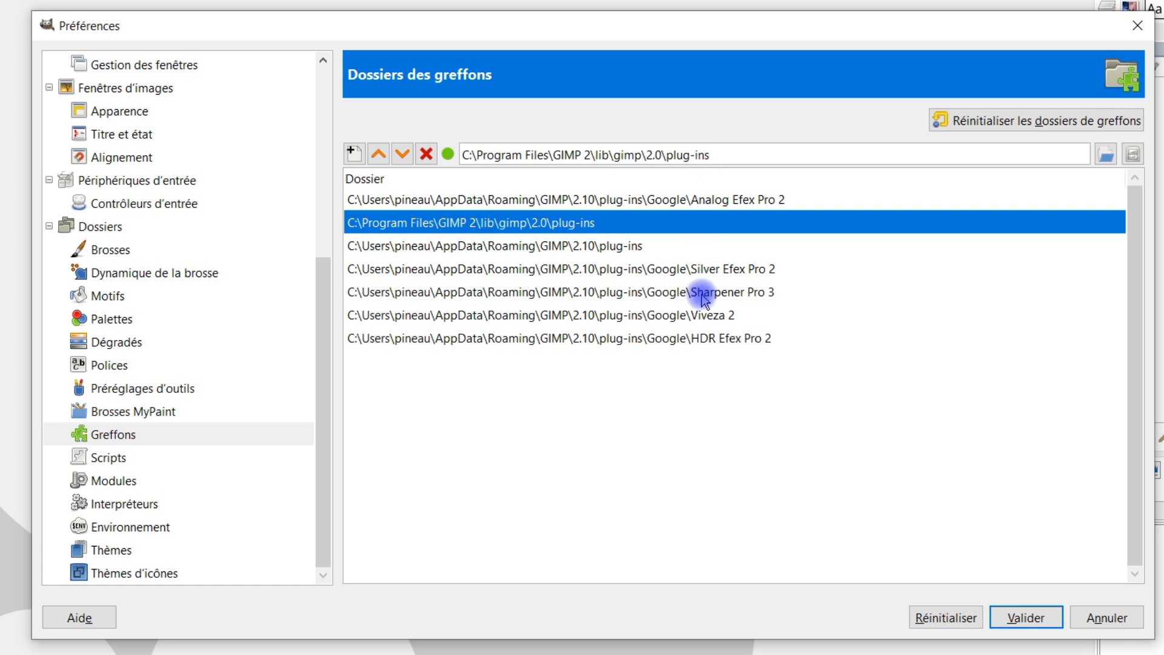
pyautogui.click(574, 251)
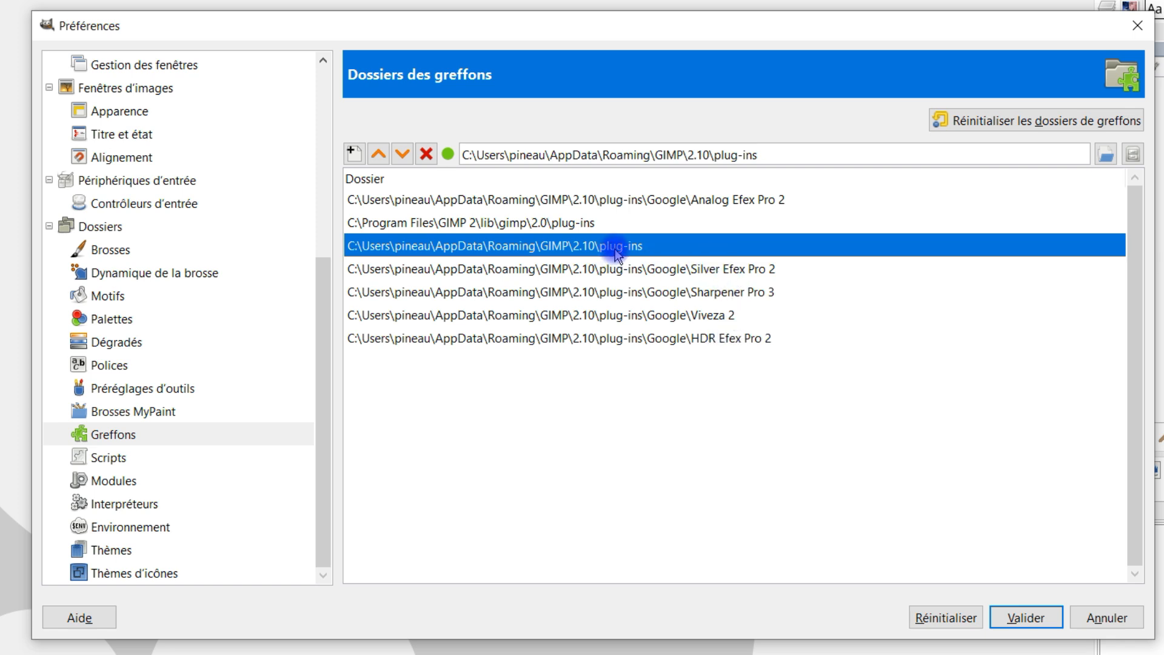
# Step: Reveal the user-profile plug-ins folder in the file manager, examine its contents, and return to the GIMP preferences
pyautogui.click(1132, 154)
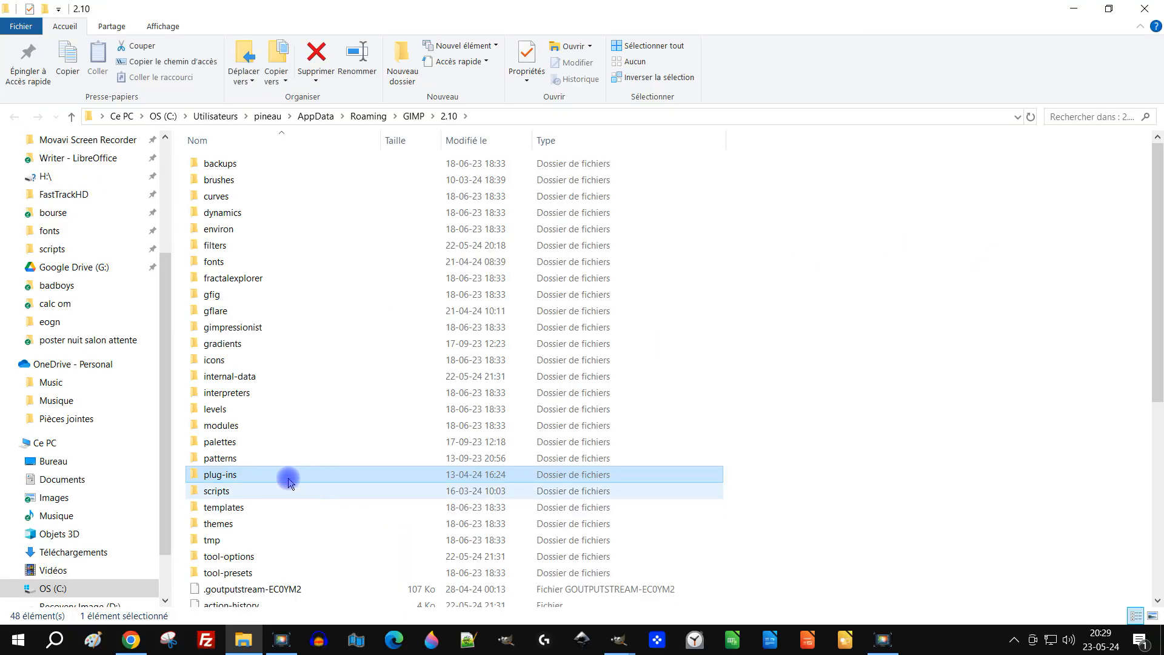
pyautogui.doubleClick(253, 480)
pyautogui.click(243, 167)
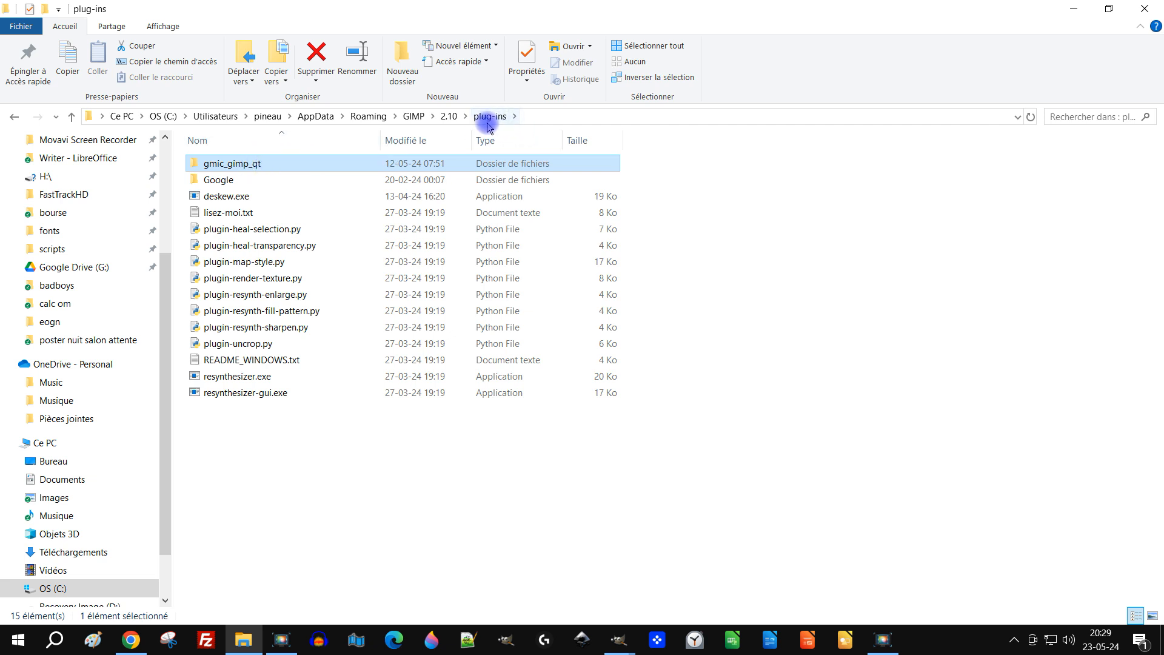
pyautogui.click(1065, 16)
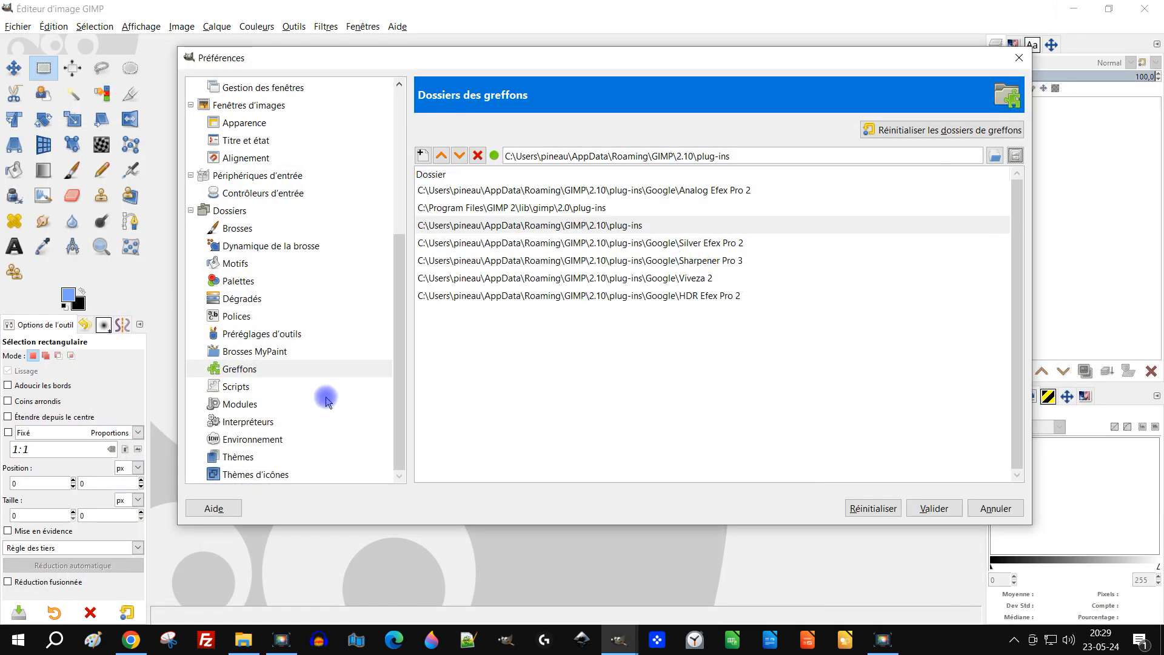
# Step: Examine the font folders (Polices) listed in the preferences and close the preferences
pyautogui.click(258, 369)
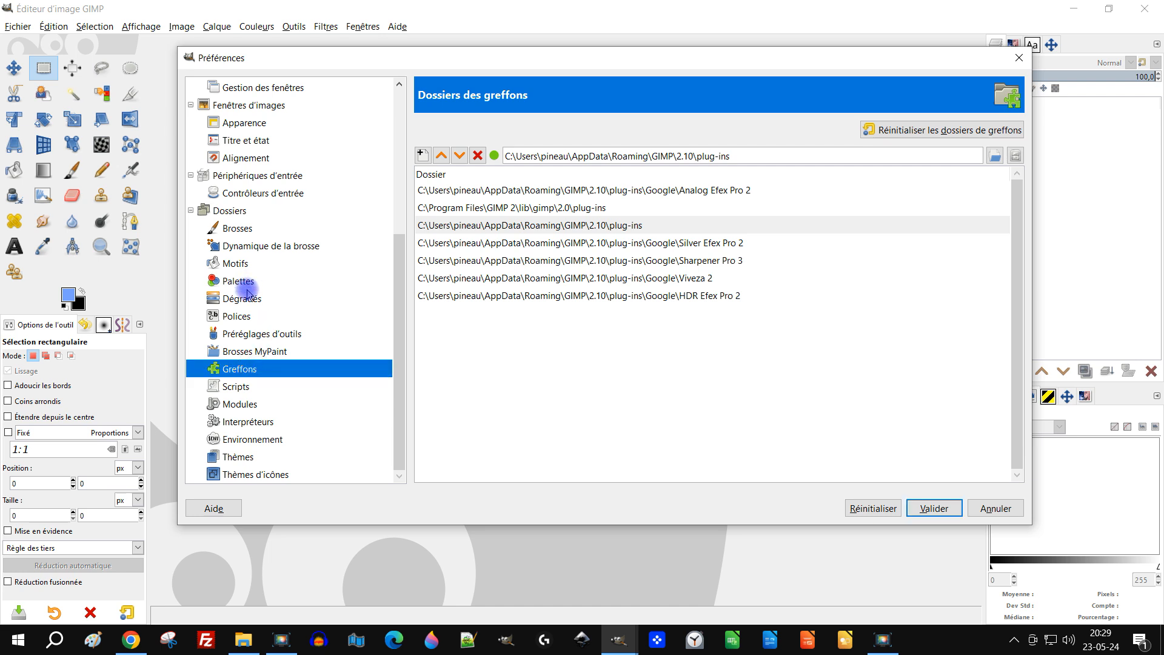
pyautogui.click(251, 319)
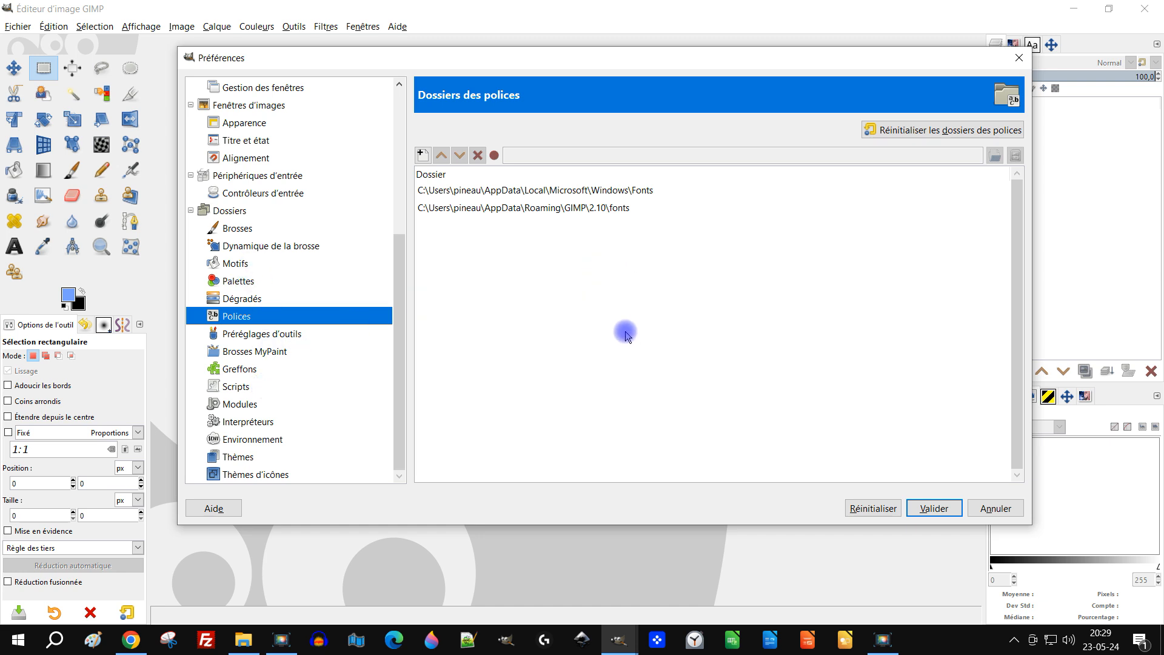
pyautogui.click(1019, 57)
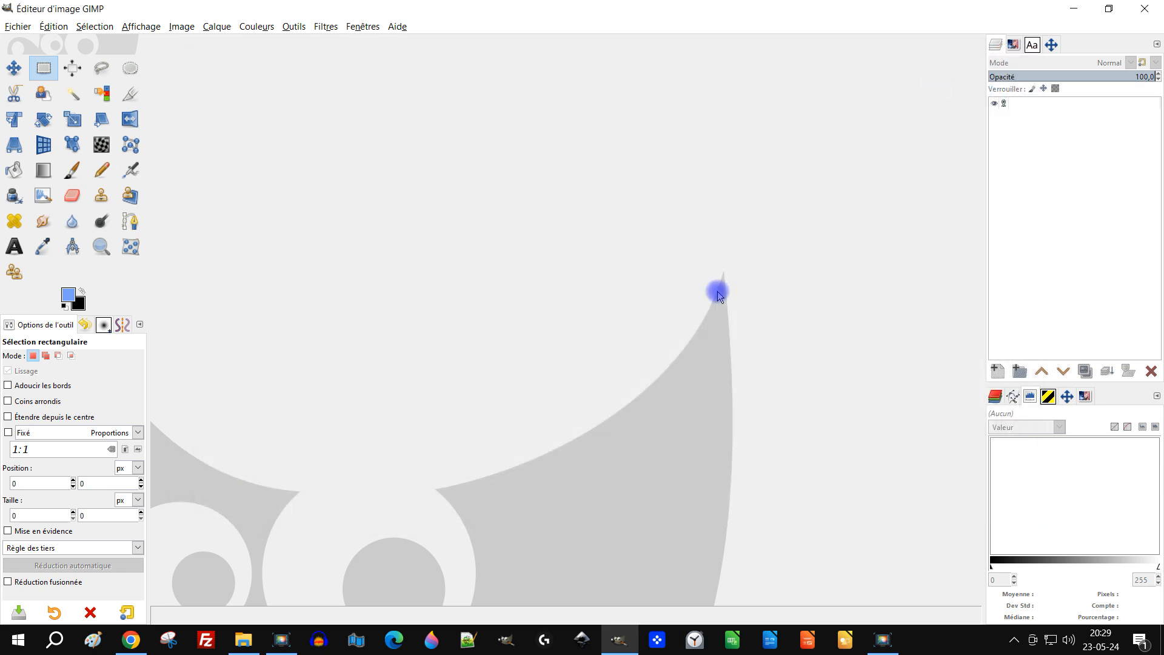